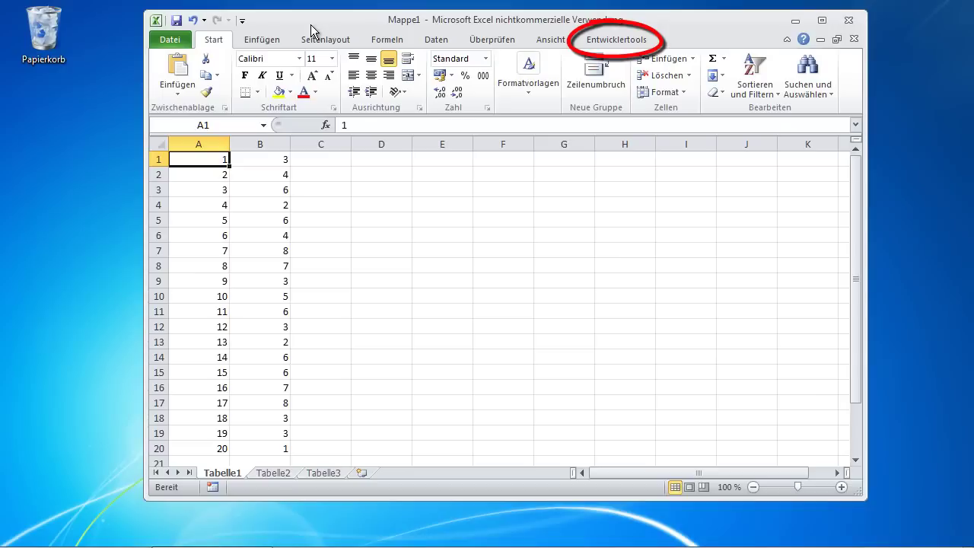
- Create an empty macro named Druckbereich from the Makros dialog and open it in VBA
click(620, 42)
click(201, 76)
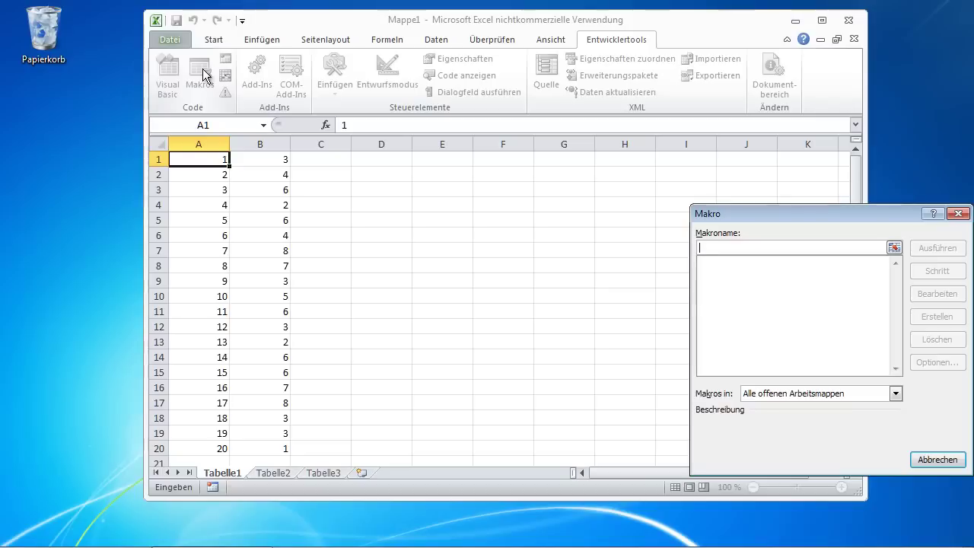
text(Druckbere)
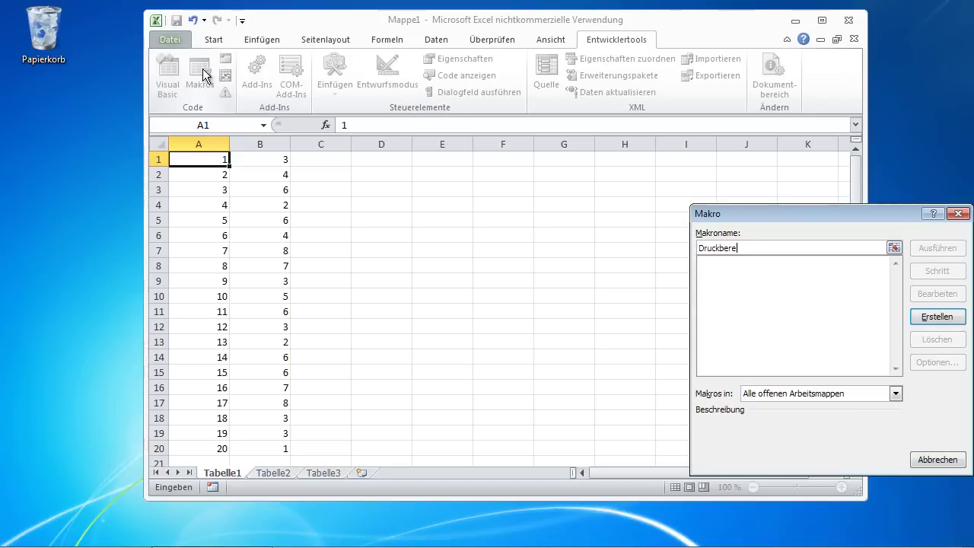
text(ich)
click(942, 319)
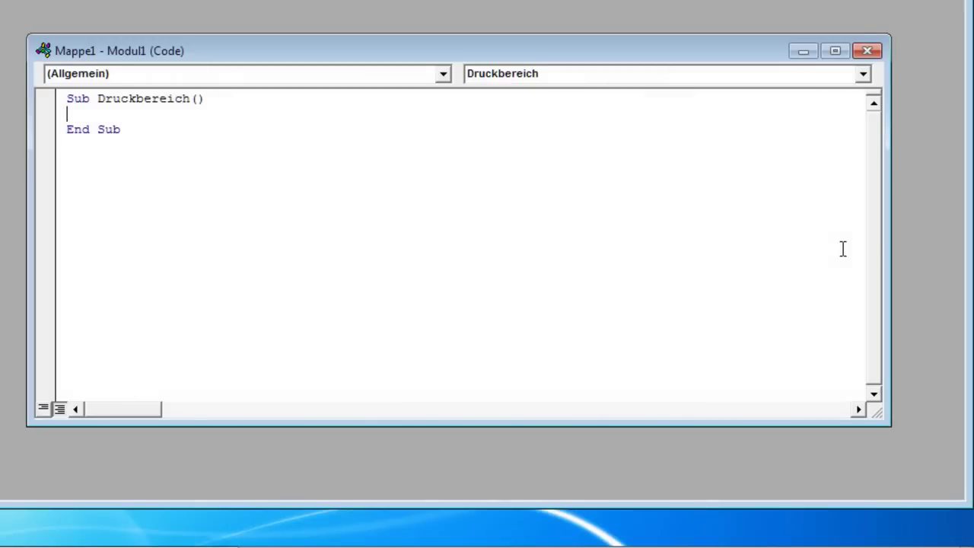
- Write Range("A1:B10").PrintOut in the Druckbereich Sub, completing PrintOut from IntelliSense
text(R)
text(ange()
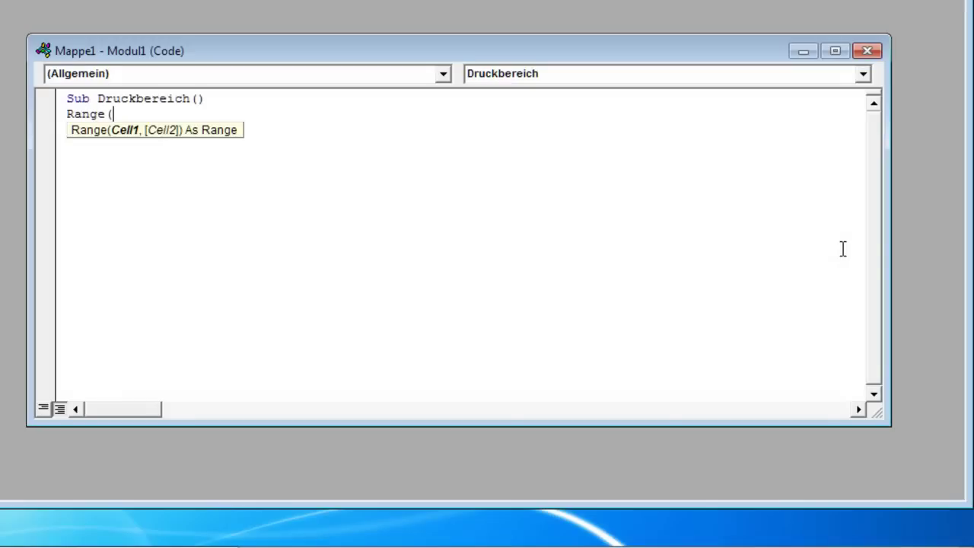
text("A1:B)
text(10"))
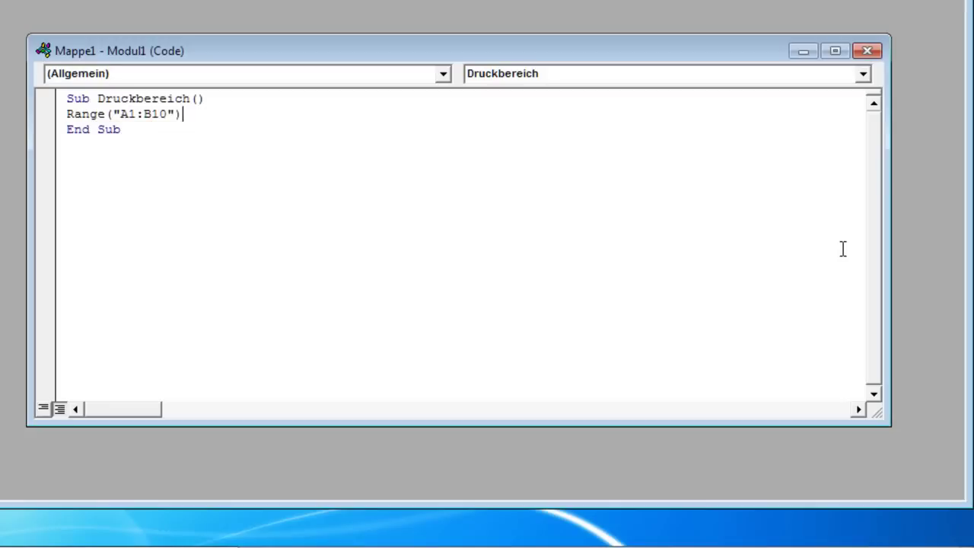
text(.P)
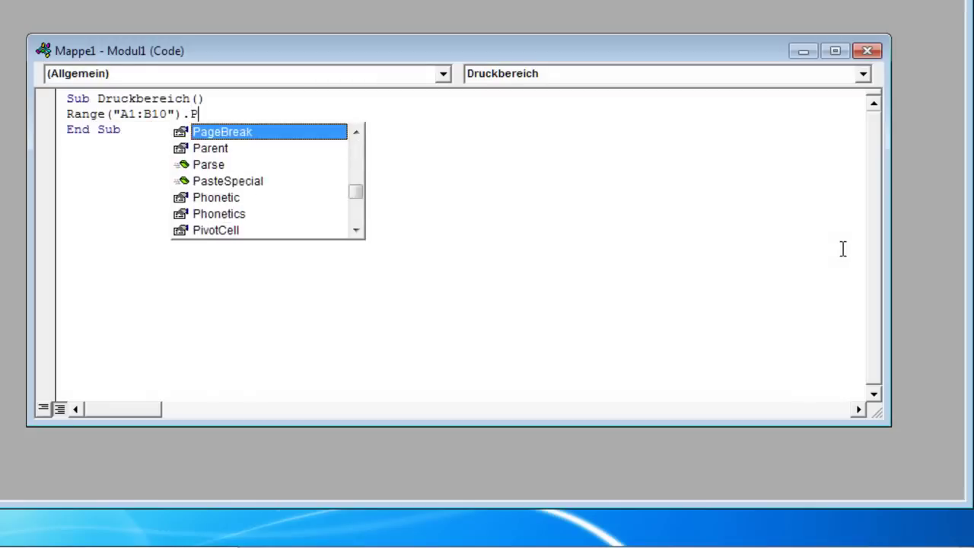
text(ri)
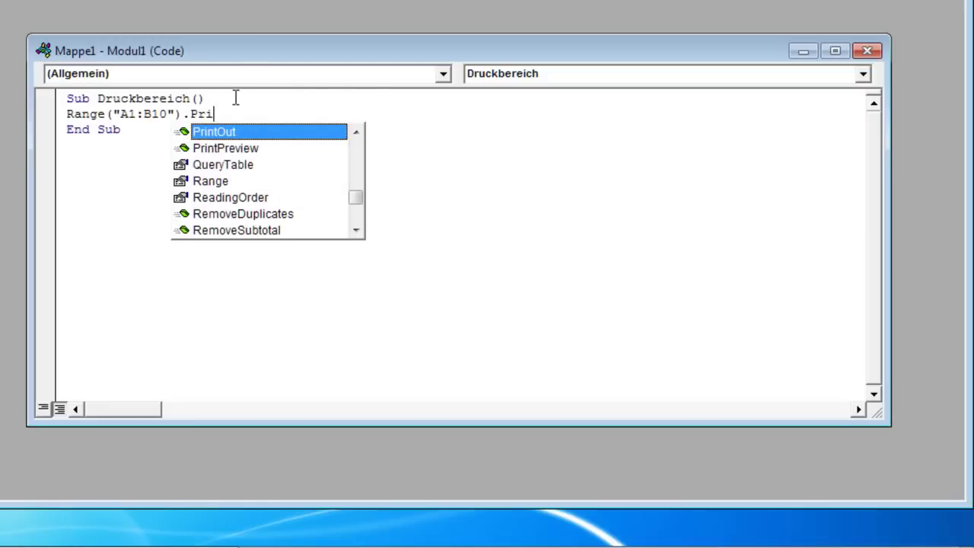
double_click(219, 132)
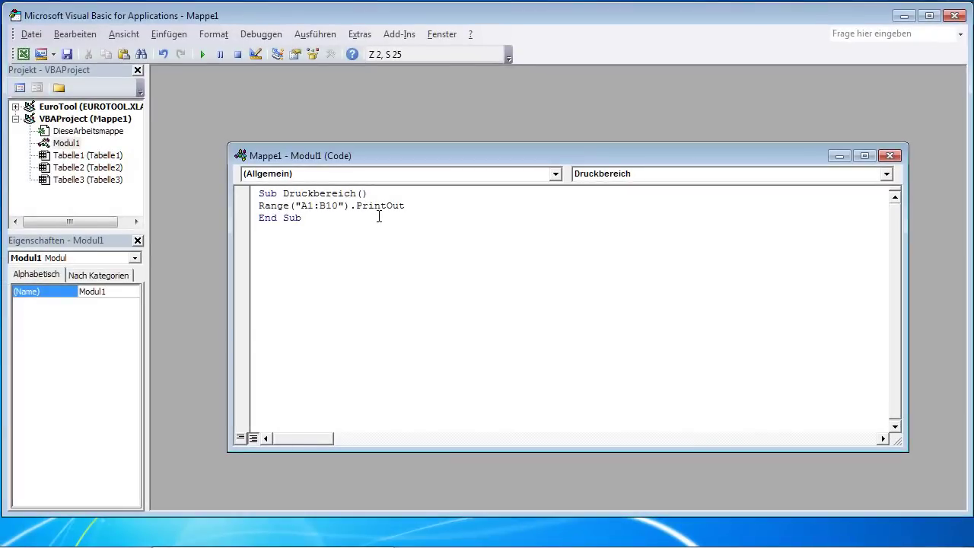
click(32, 35)
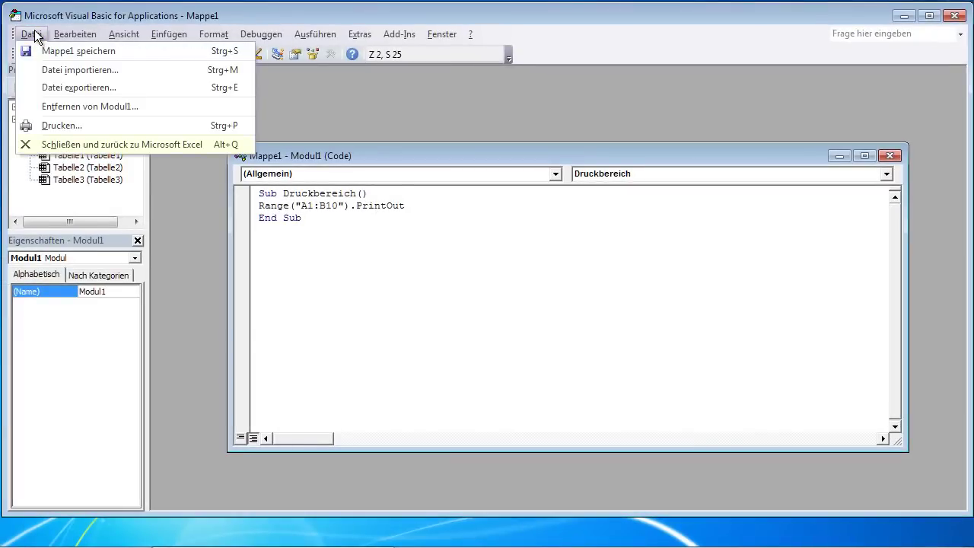
- Return to Excel and run the Druckbereich macro to print A1:B10
click(98, 149)
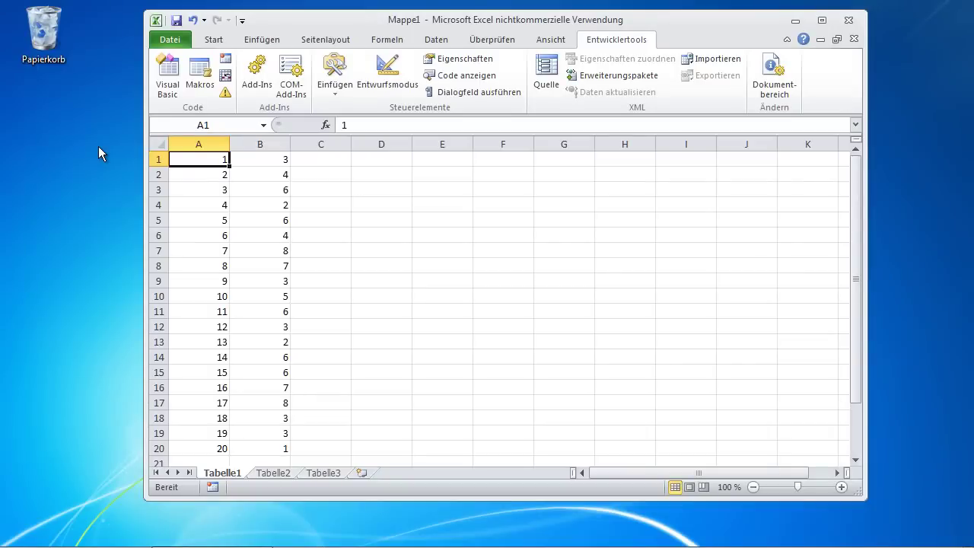
click(200, 76)
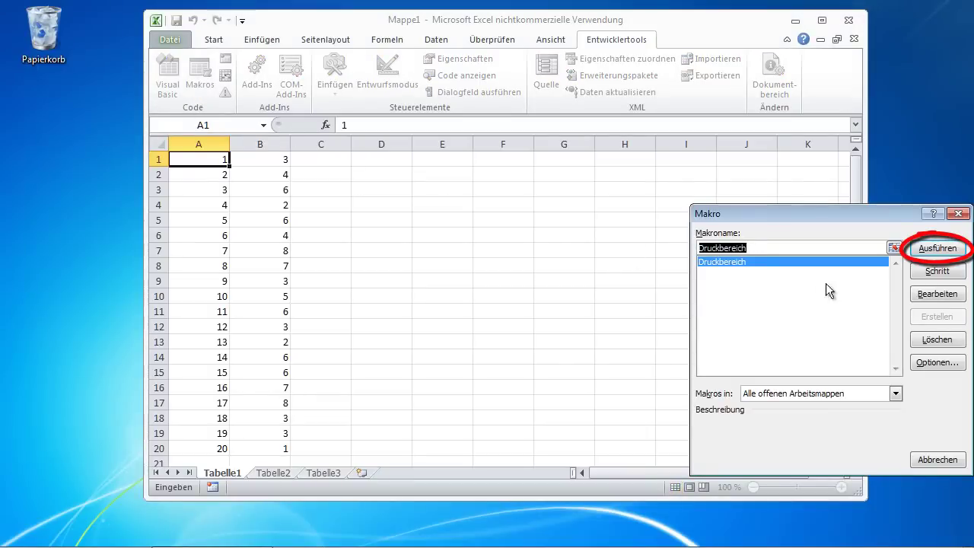
click(932, 249)
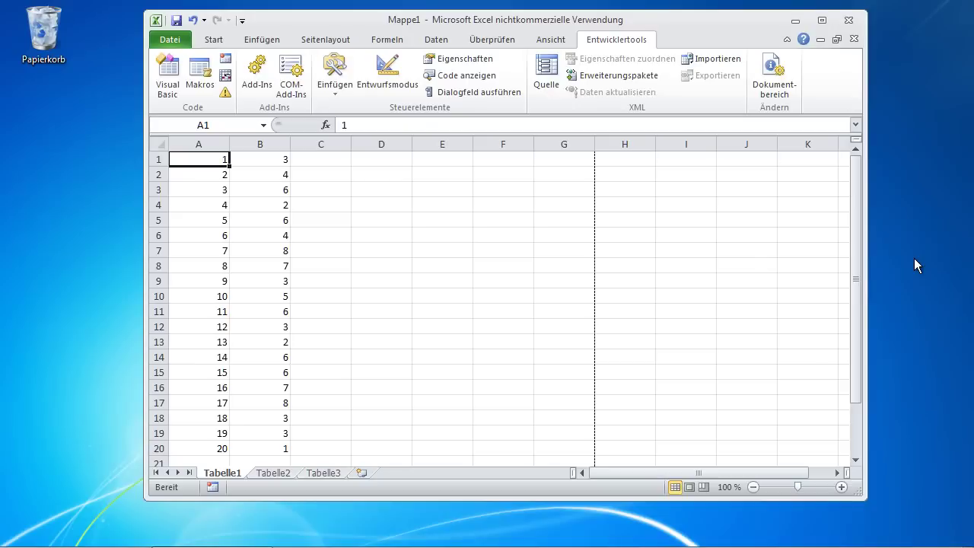
- Change PrintOut to Printpreview in the Druckbereich macro, then close the editor back to Excel
click(199, 76)
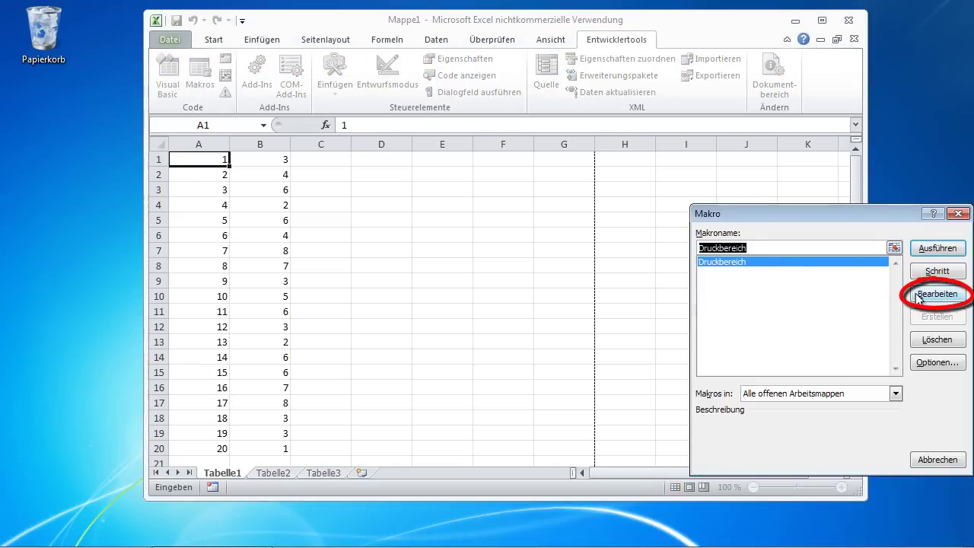
click(920, 294)
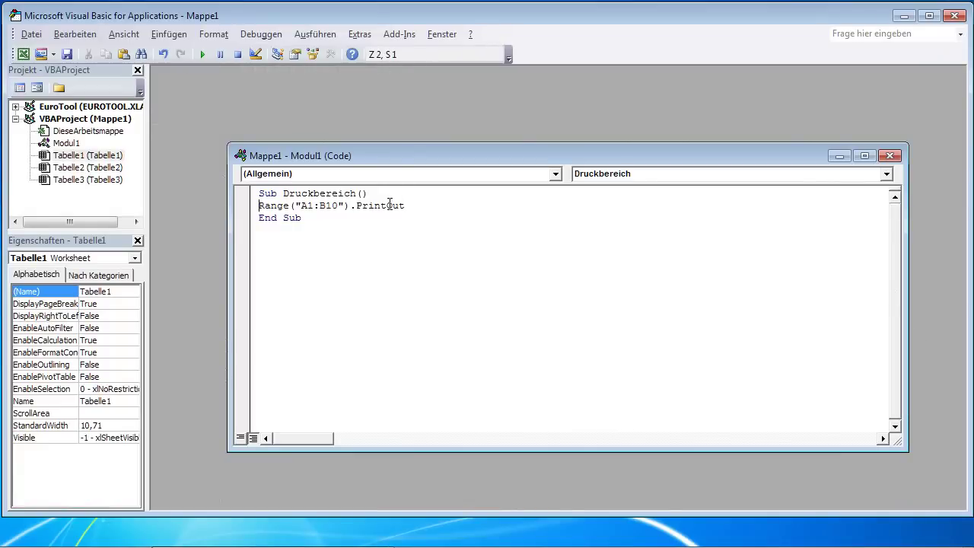
drag(386, 205, 406, 211)
text(prev)
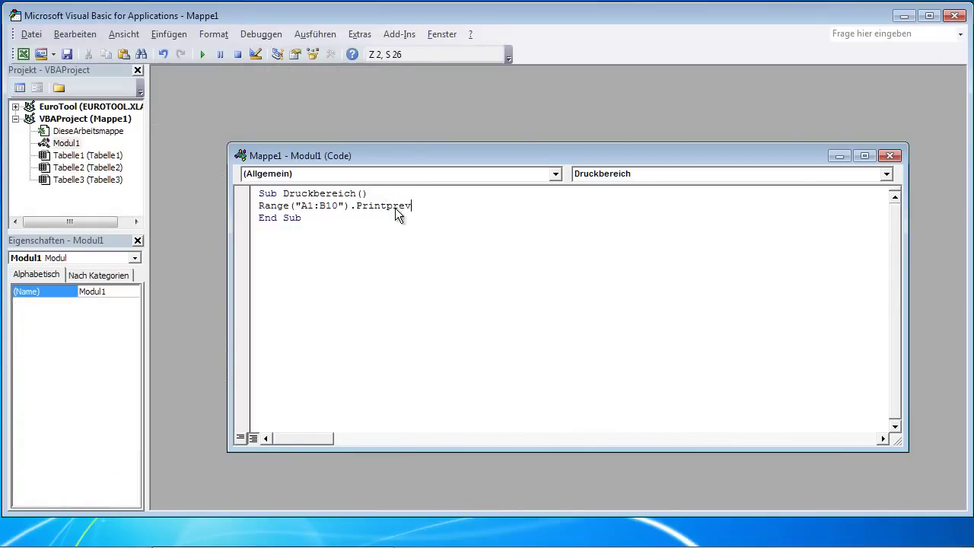
text(iew)
click(31, 34)
click(65, 143)
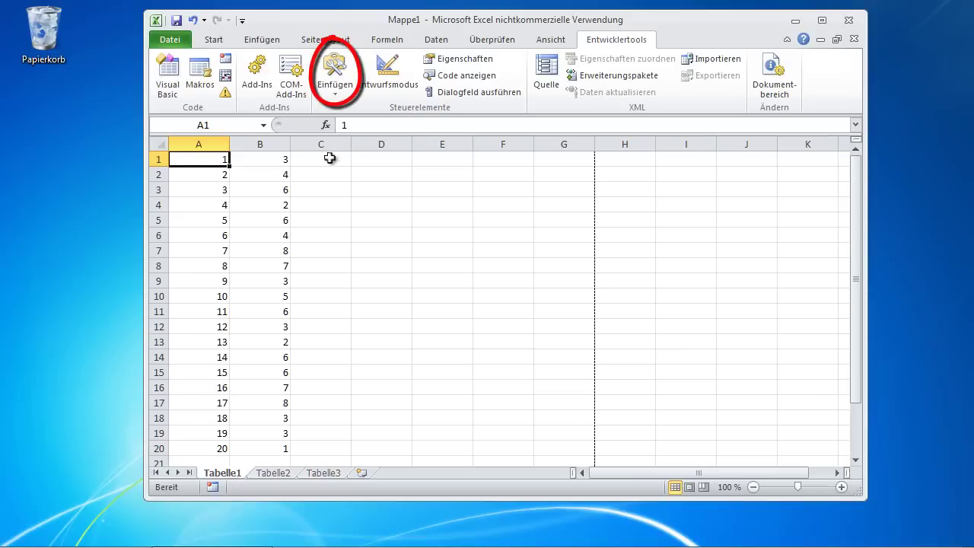
- Draw a form-control button over C2:E3 and assign it the Druckbereich macro
click(344, 92)
click(319, 125)
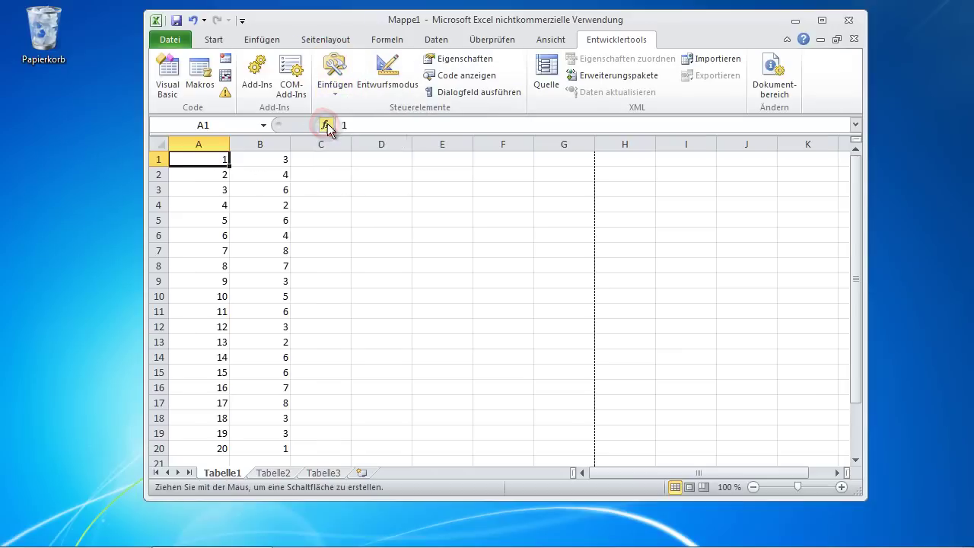
drag(334, 167, 463, 196)
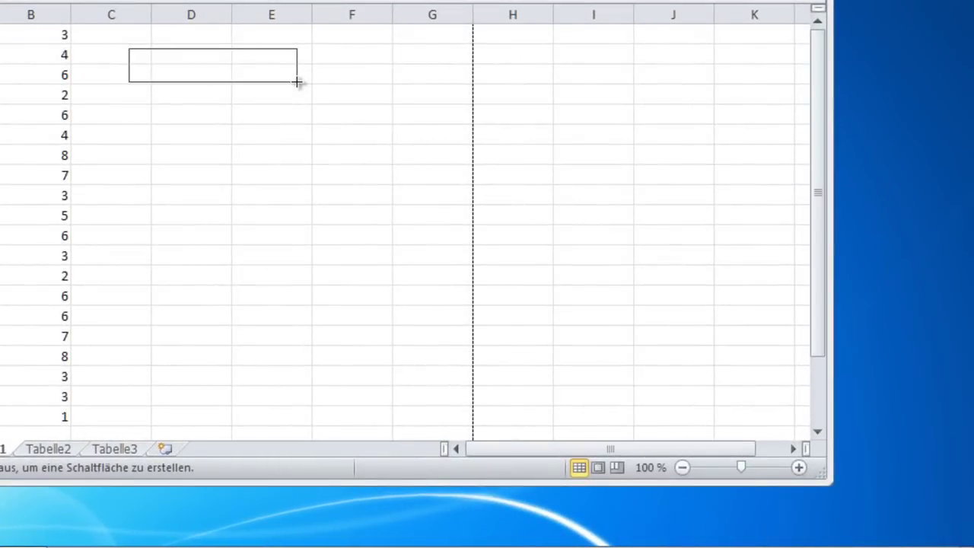
drag(297, 82, 297, 81)
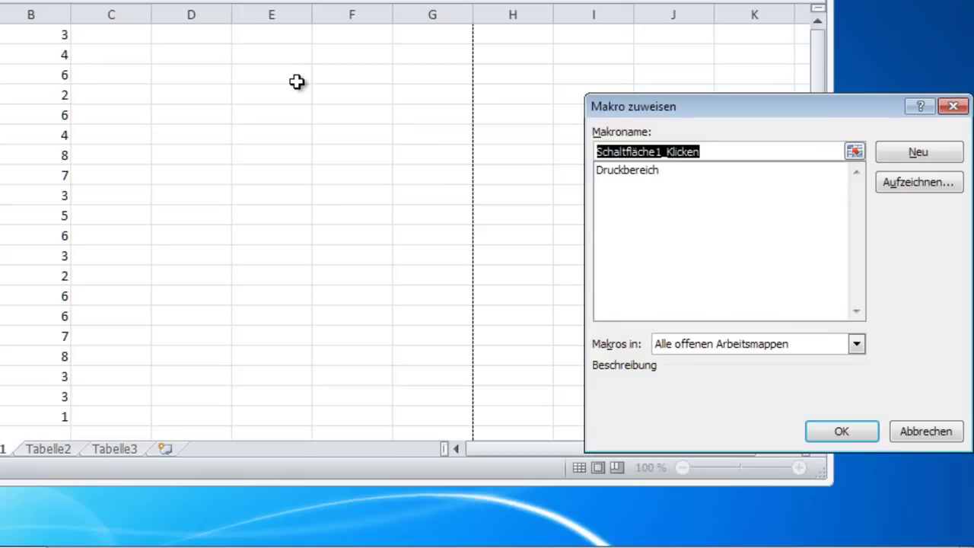
click(614, 171)
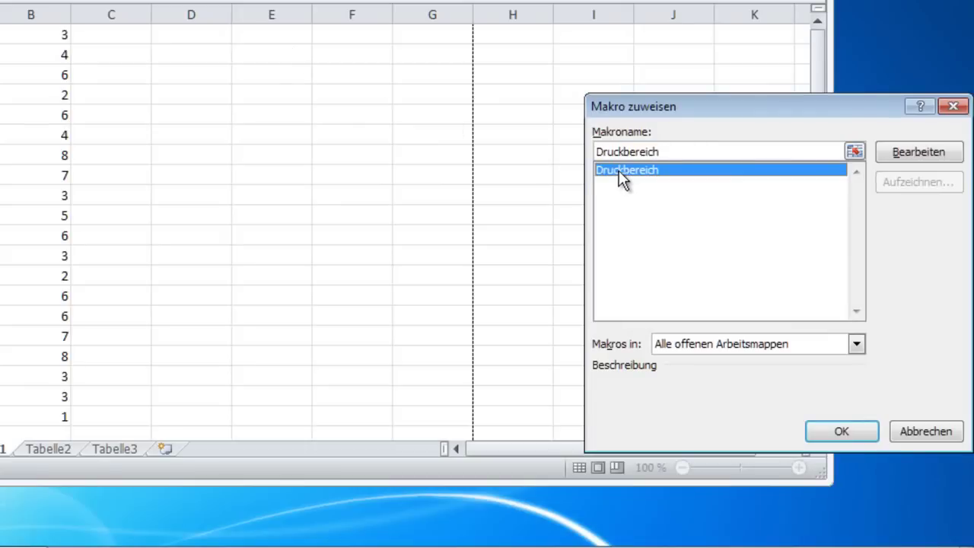
click(853, 428)
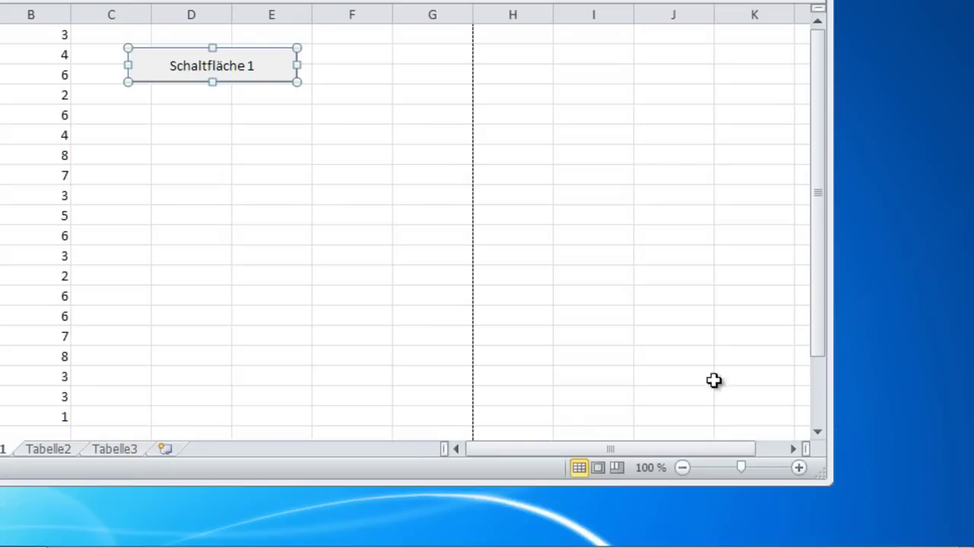
click(245, 95)
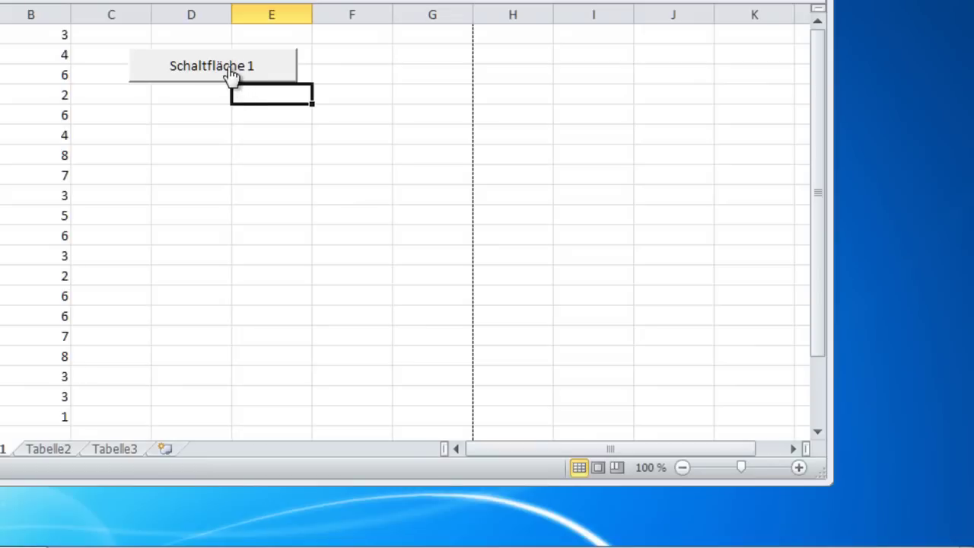
- Test the button's A1:B10 preview, then edit the macro's range from B10 to B15
click(231, 76)
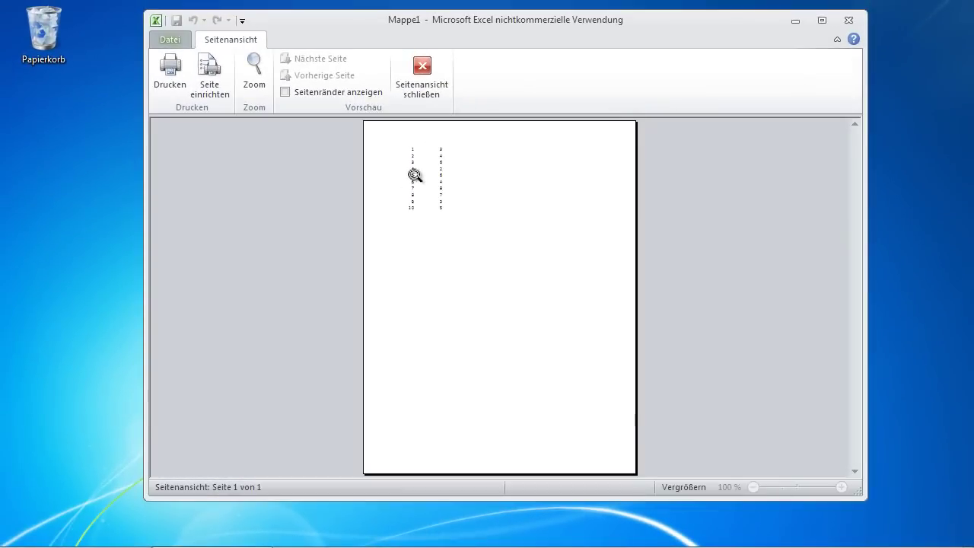
click(429, 89)
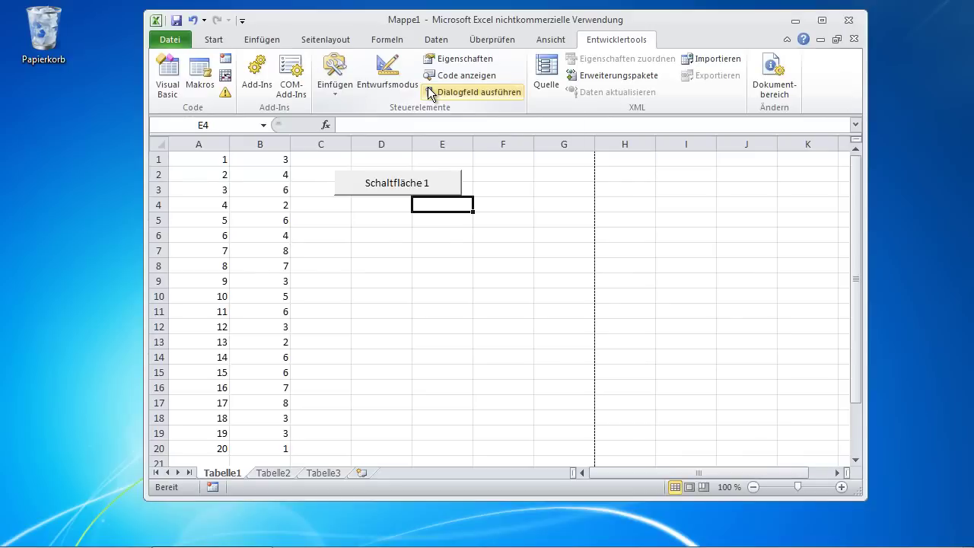
click(200, 80)
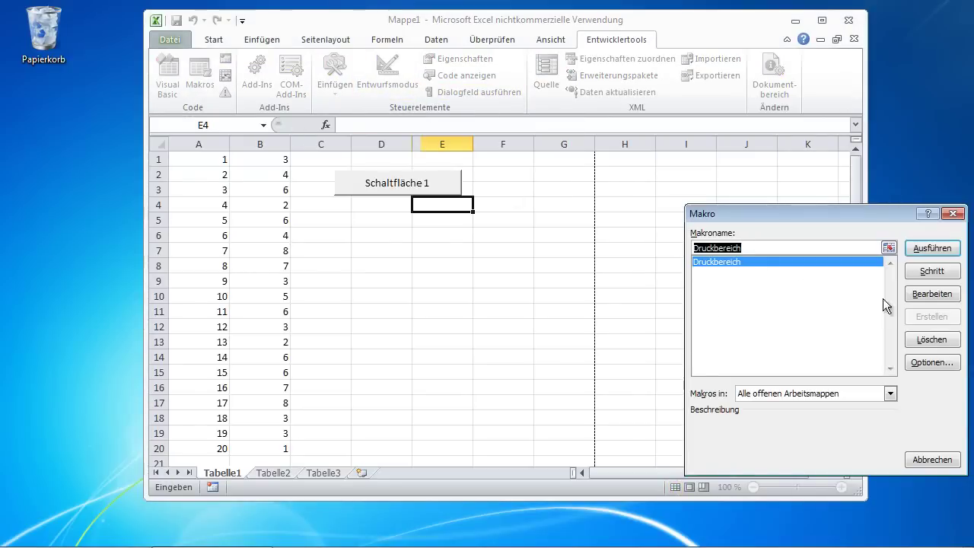
click(922, 295)
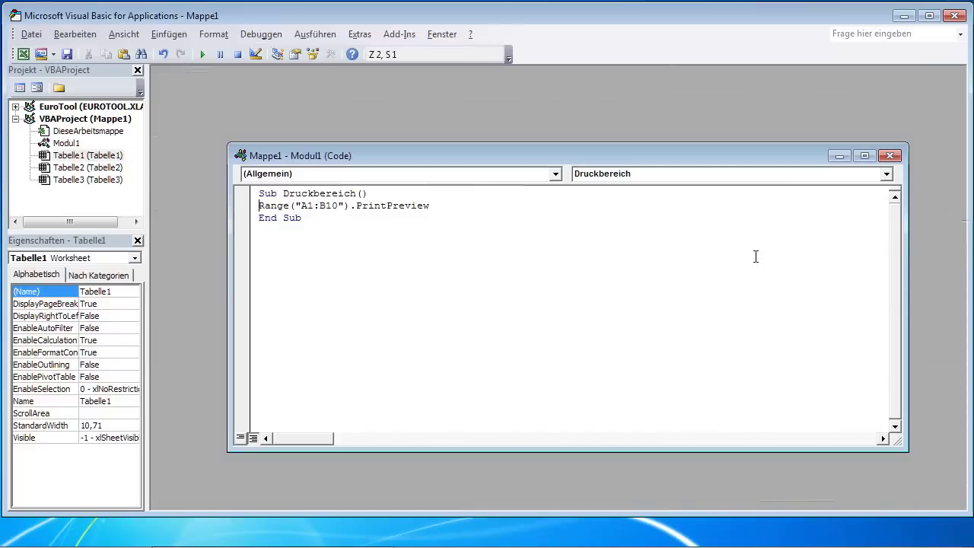
click(336, 205)
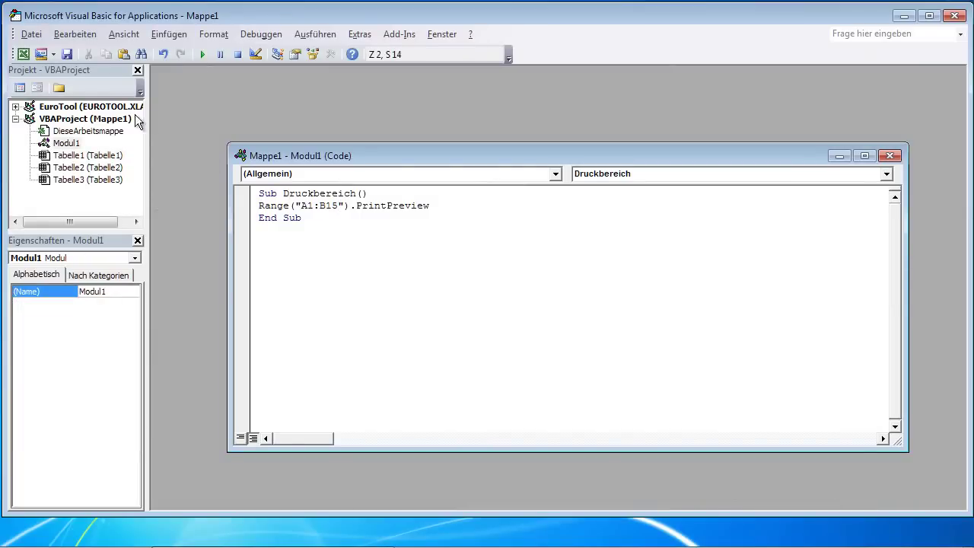
click(30, 35)
- Return to Excel and use Schaltfläche 1 to preview A1:B15, then close the preview
click(66, 144)
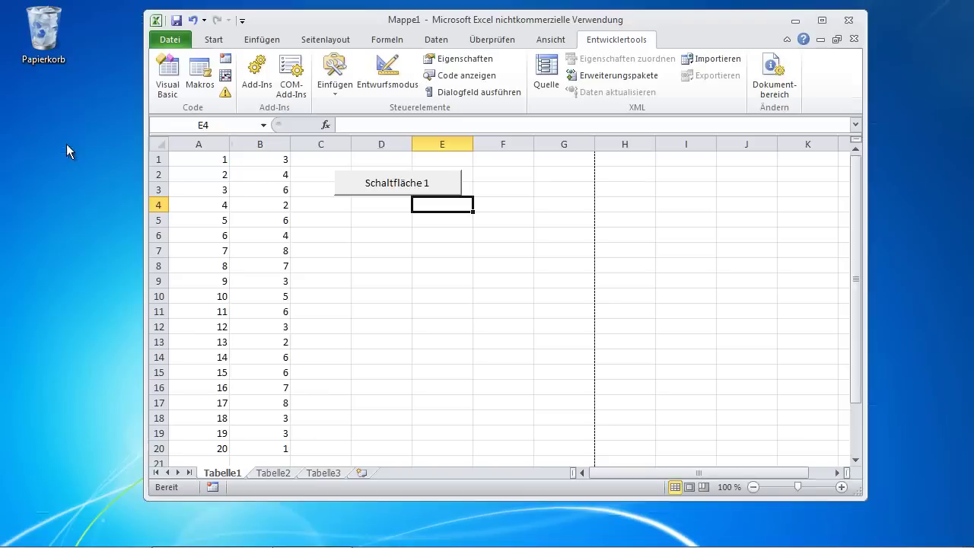
click(388, 194)
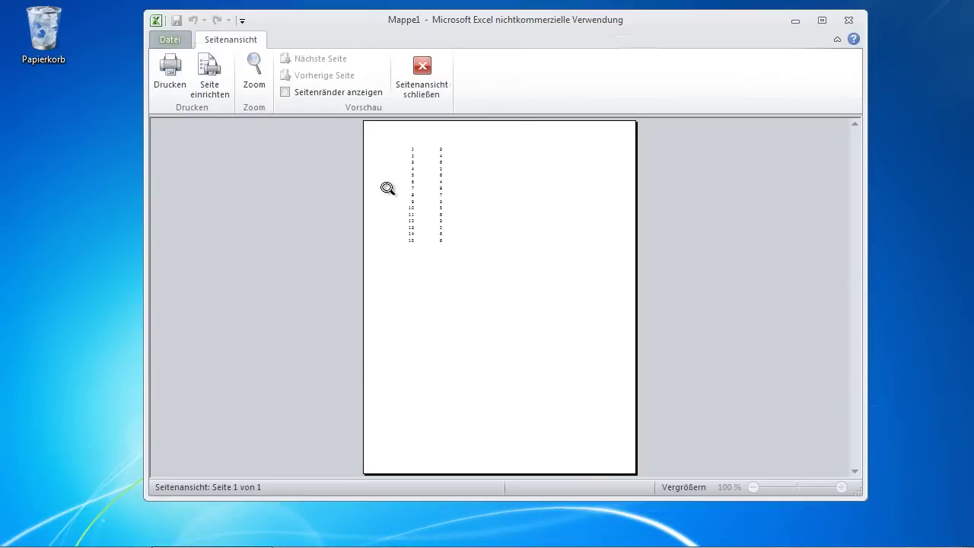
click(429, 71)
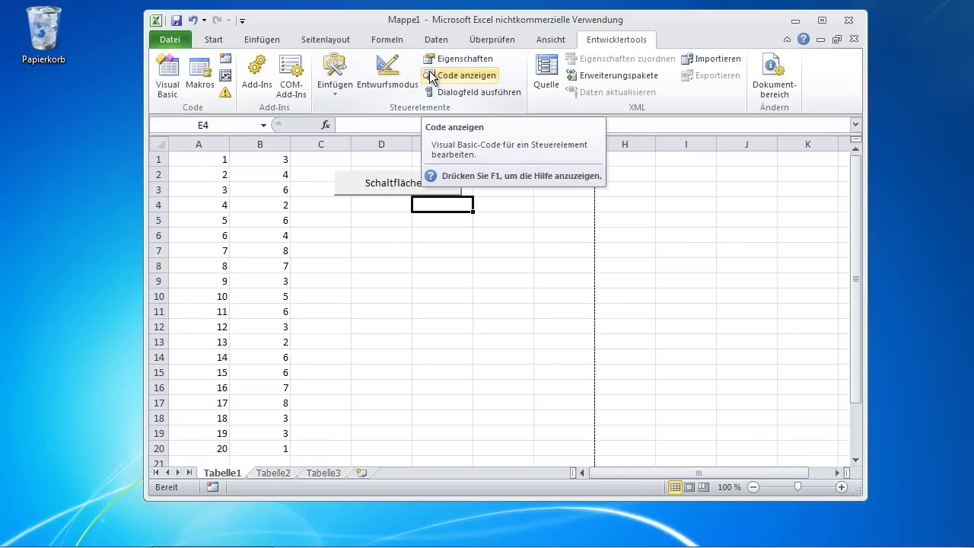